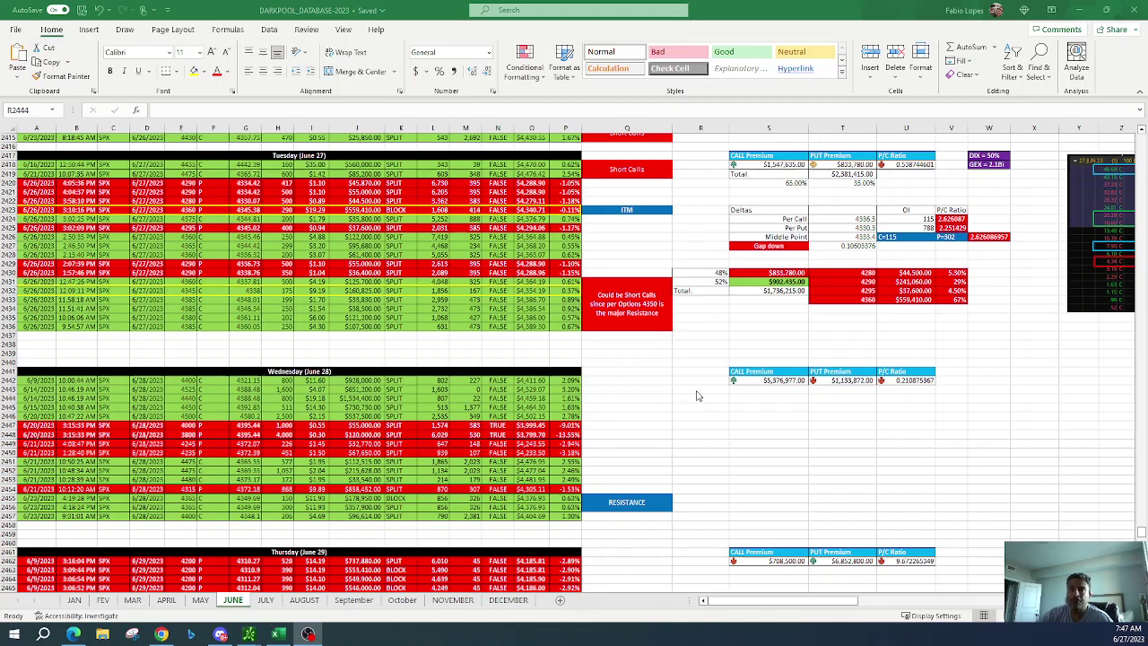
Step: Check the June 27 'Gap down' label, then view the options chain around columns Y–AX showing strikes 4280–4360
{"action": "scroll", "coordinate": [697, 396], "scroll_direction": "up", "scroll_amount": 3}
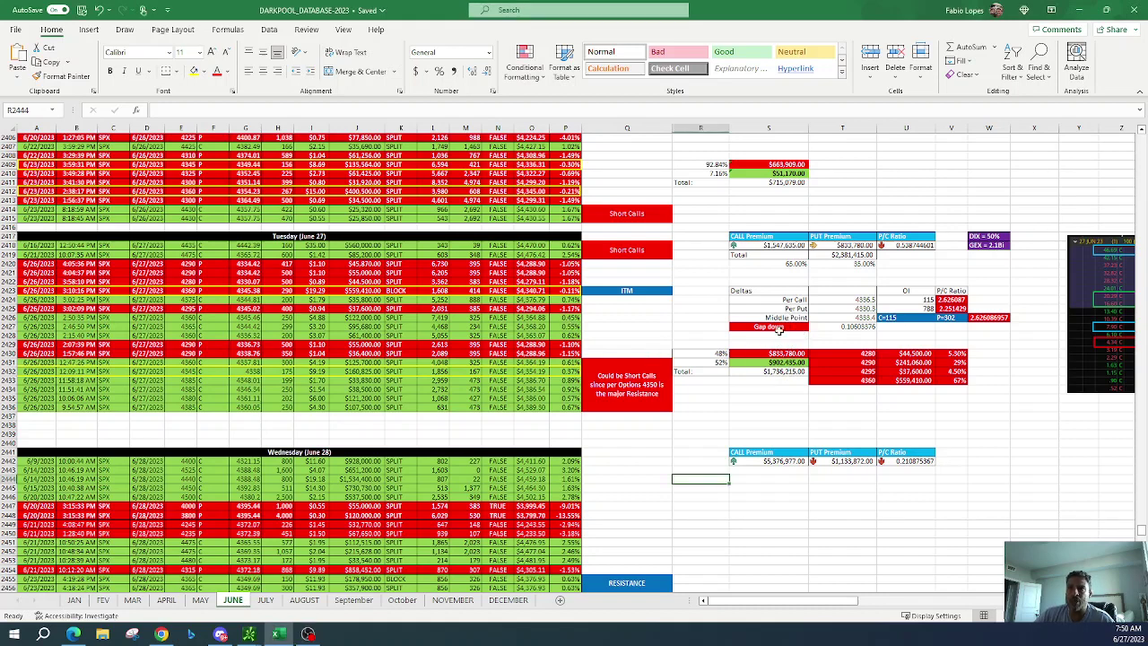
{"action": "left_click", "coordinate": [779, 327]}
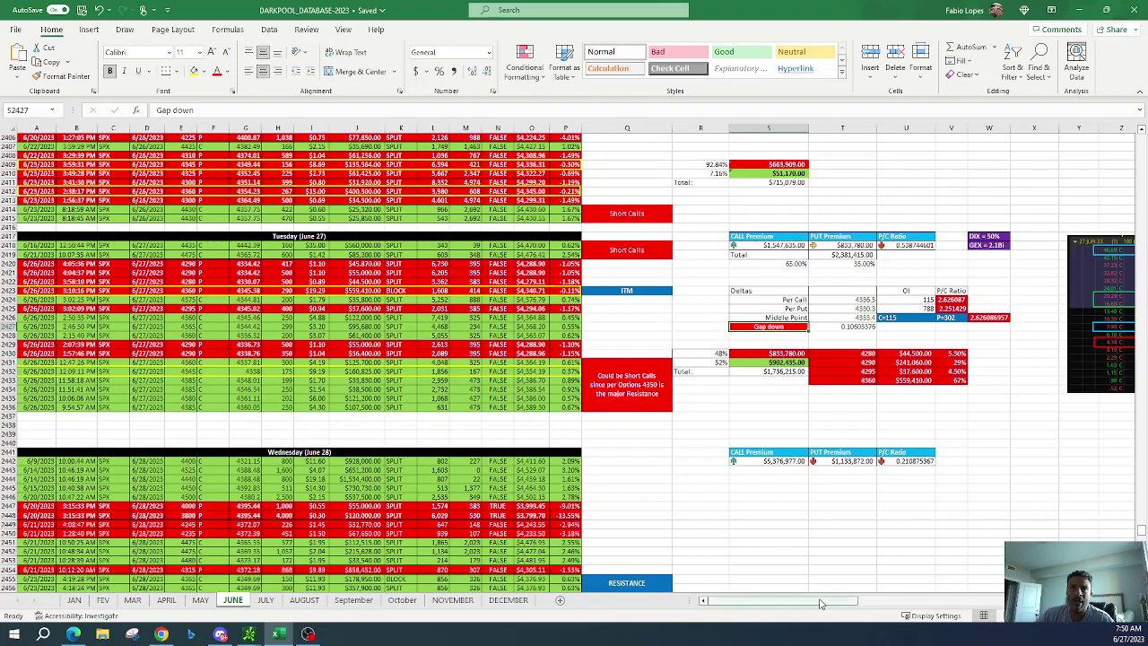
{"action": "left_click_drag", "start_coordinate": [819, 603], "coordinate": [976, 614]}
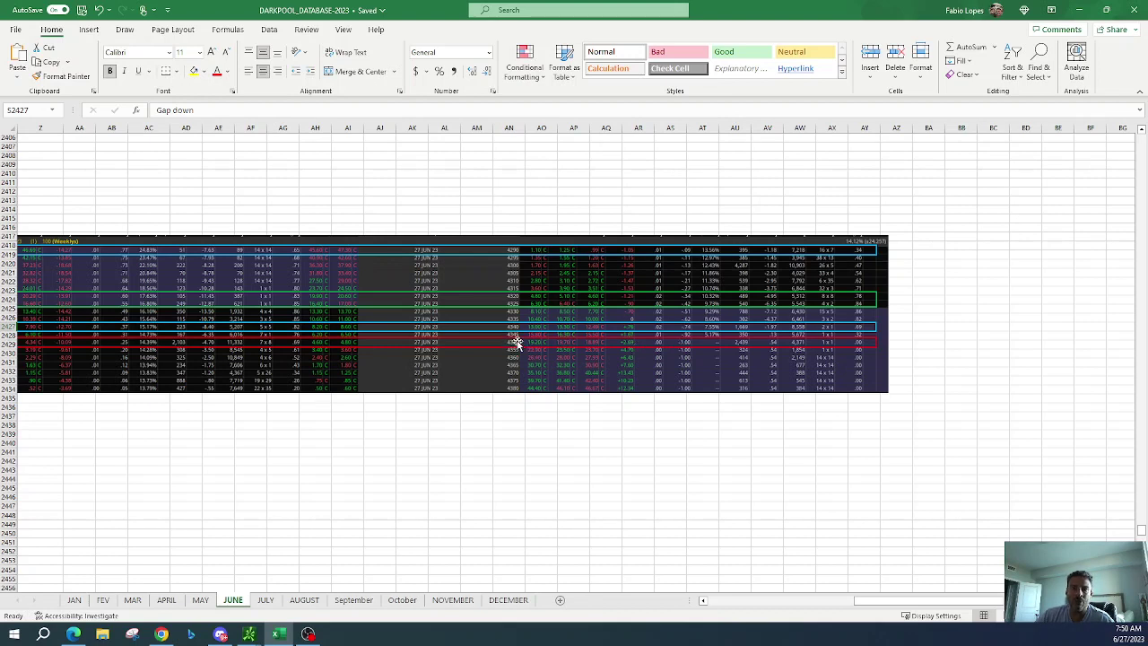
{"action": "left_click_drag", "start_coordinate": [892, 601], "coordinate": [851, 602]}
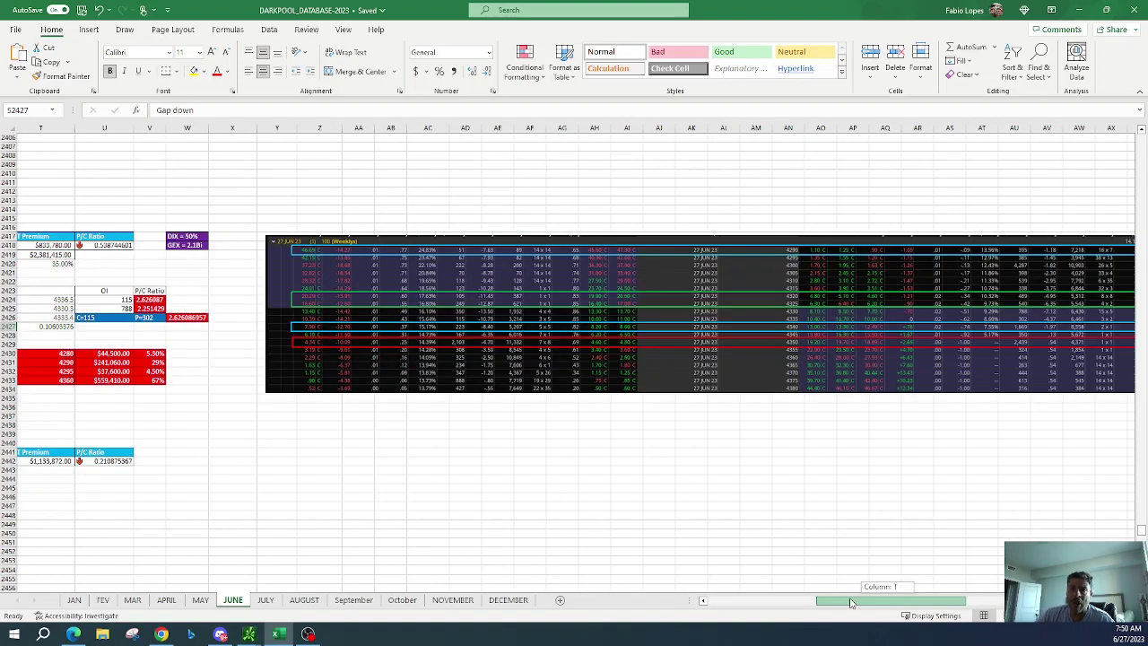
{"action": "left_click_drag", "start_coordinate": [851, 603], "coordinate": [852, 603]}
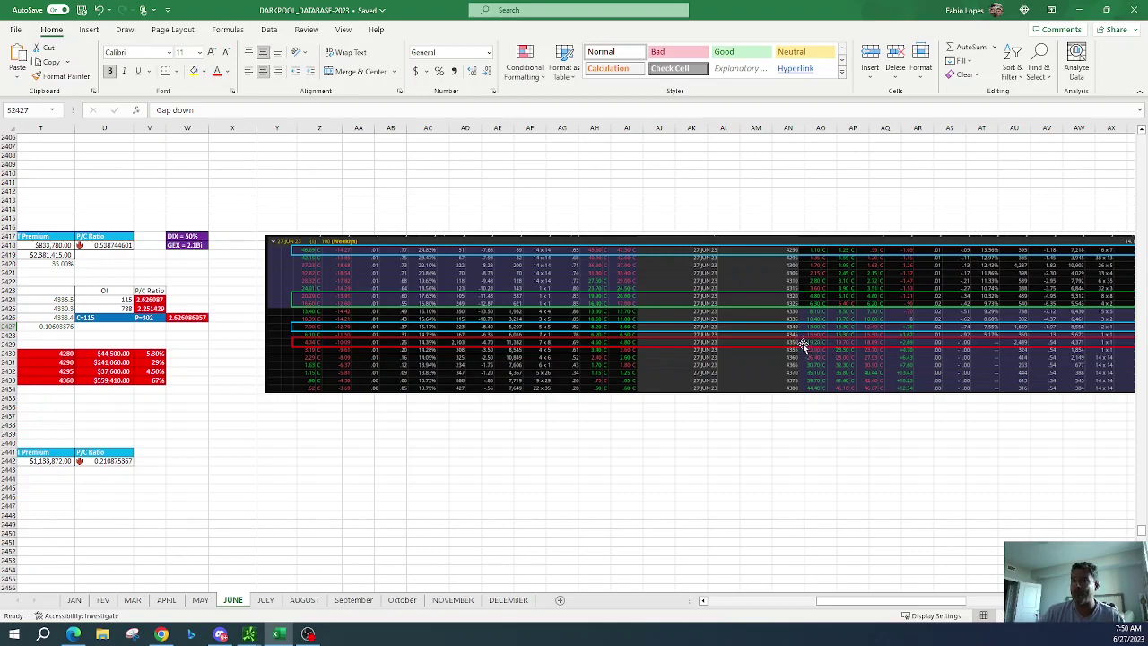
Step: Scroll back to column A to show the June 27 trades with $2,381,415.00 total premium
{"action": "left_click_drag", "start_coordinate": [897, 609], "coordinate": [772, 604]}
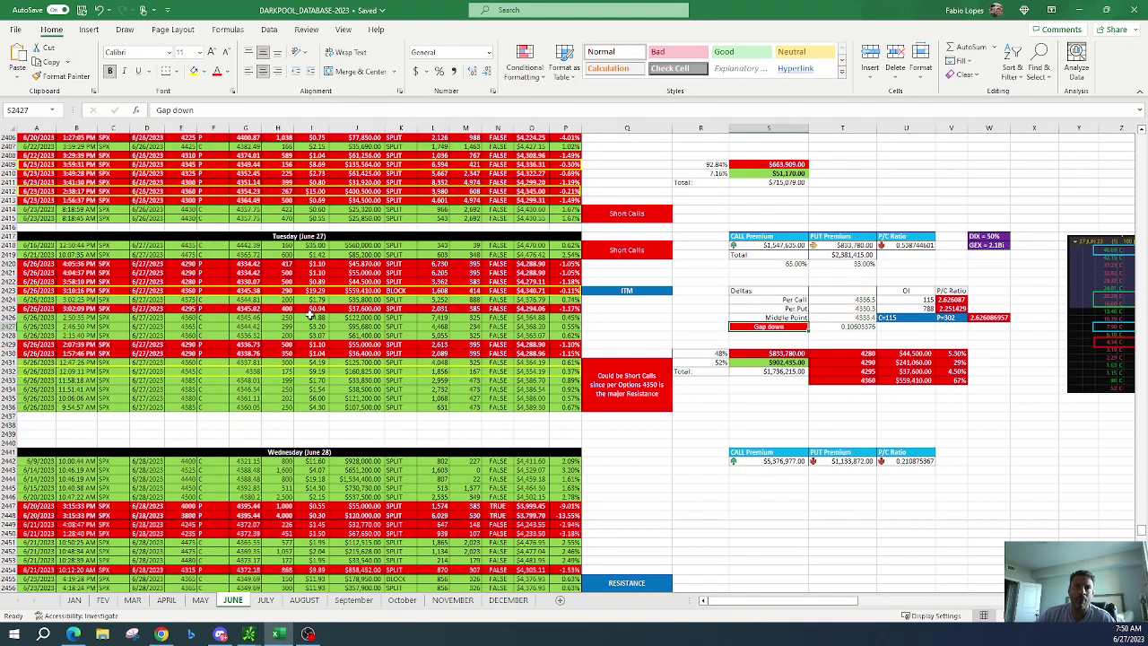